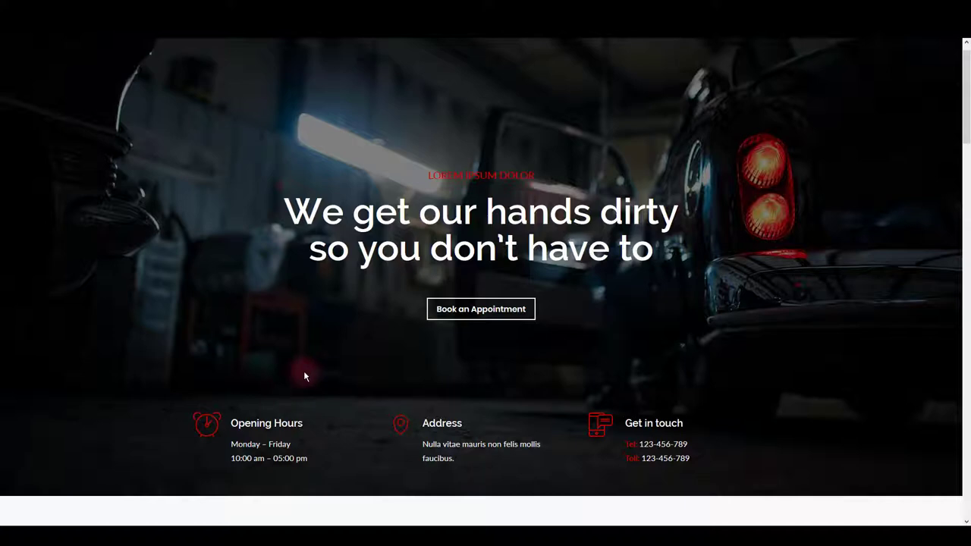
- Look through the finished mechanic landing page, from the hero through the services to the 5% off promotion section
scroll(445, 359, "down", 1)
scroll(383, 367, "down", 3)
scroll(305, 369, "down", 1)
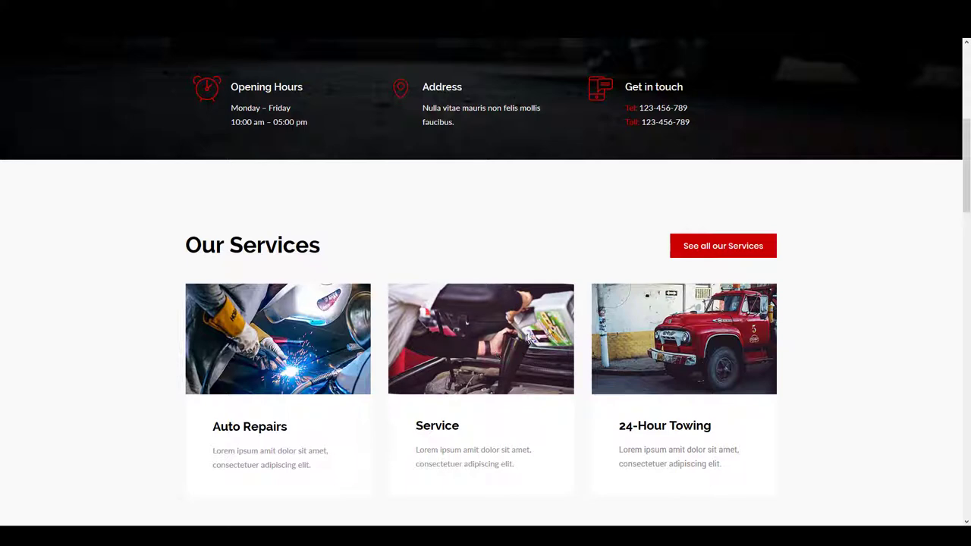
scroll(675, 356, "down", 2)
scroll(657, 371, "down", 3)
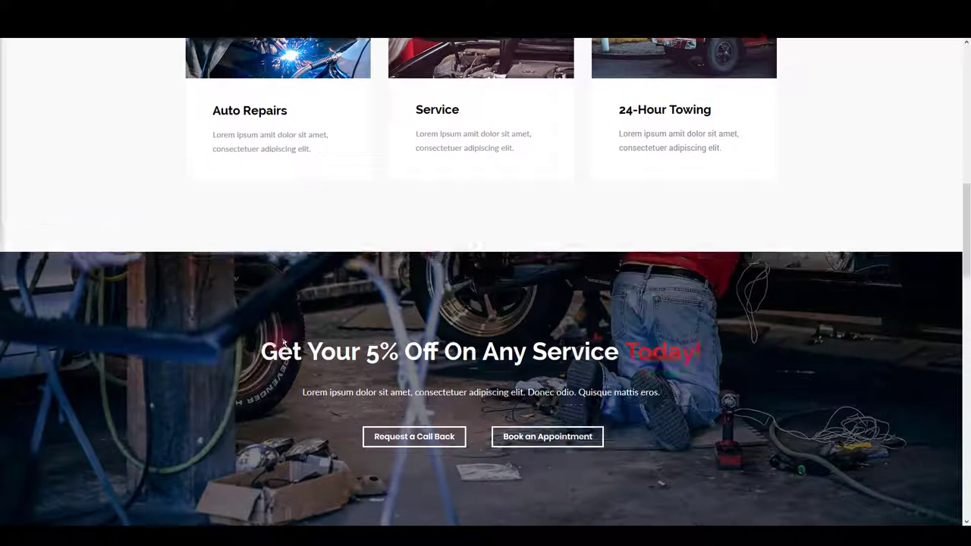
scroll(323, 328, "down", 4)
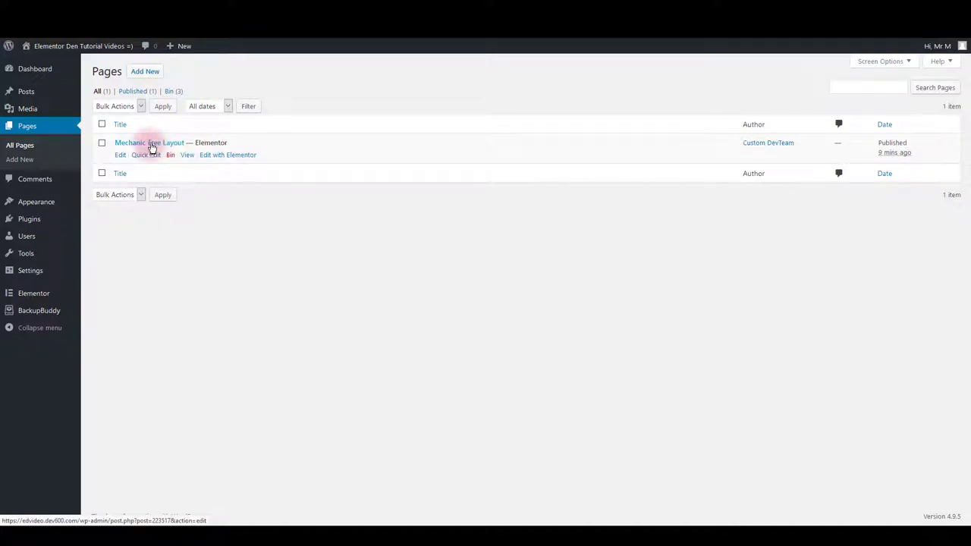
- Open the Mechanic Free Layout page for editing in Elementor and set its page layout to Elementor Canvas
left_click(122, 157)
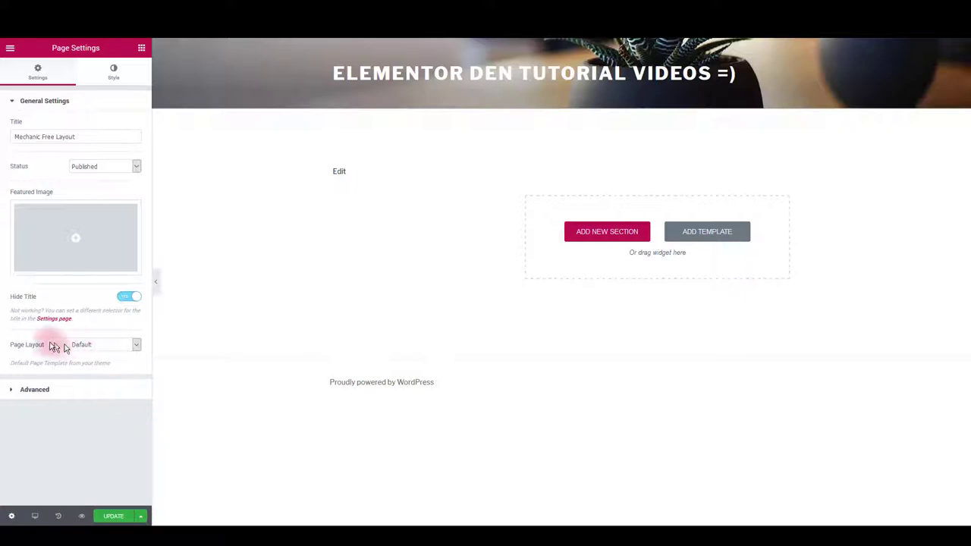
left_click(105, 347)
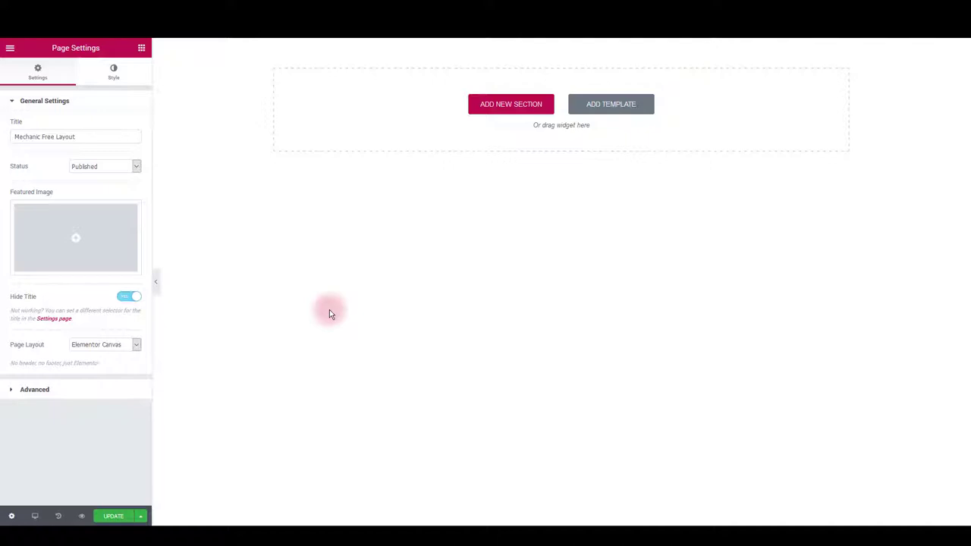
- Open the template library and browse its page templates, blocks and saved templates
left_click(612, 111)
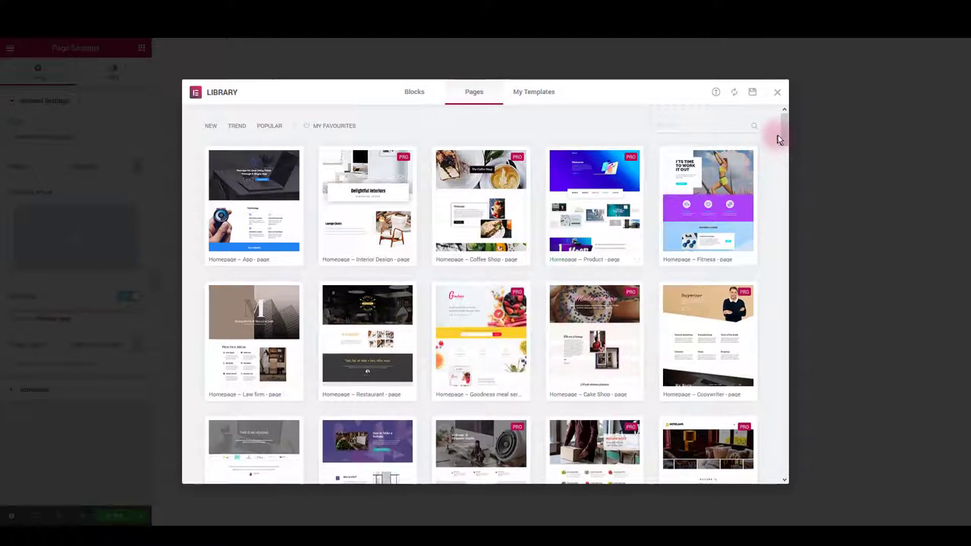
mouse_move(785, 139)
left_mouse_down()
mouse_move(786, 163)
mouse_move(773, 126)
left_mouse_up()
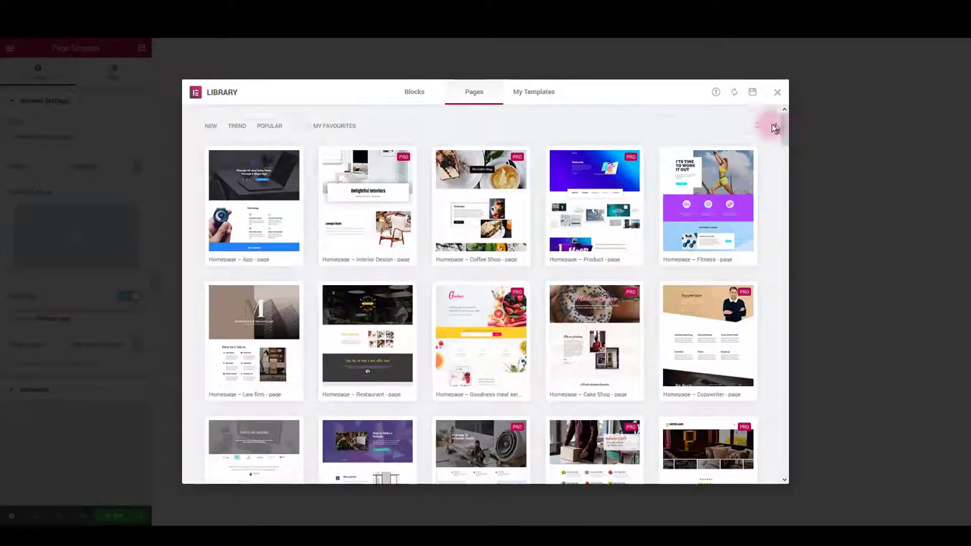
left_click(415, 94)
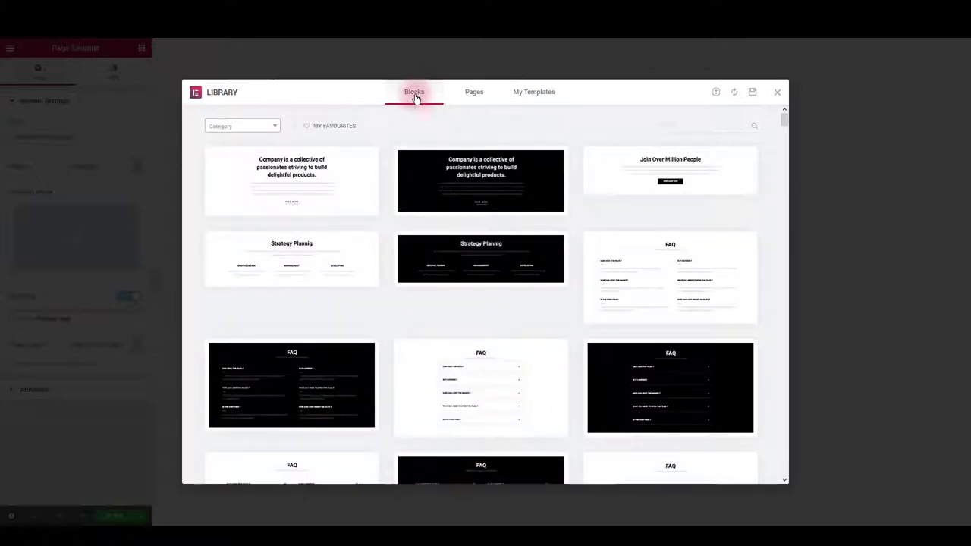
scroll(701, 152, "down", 2)
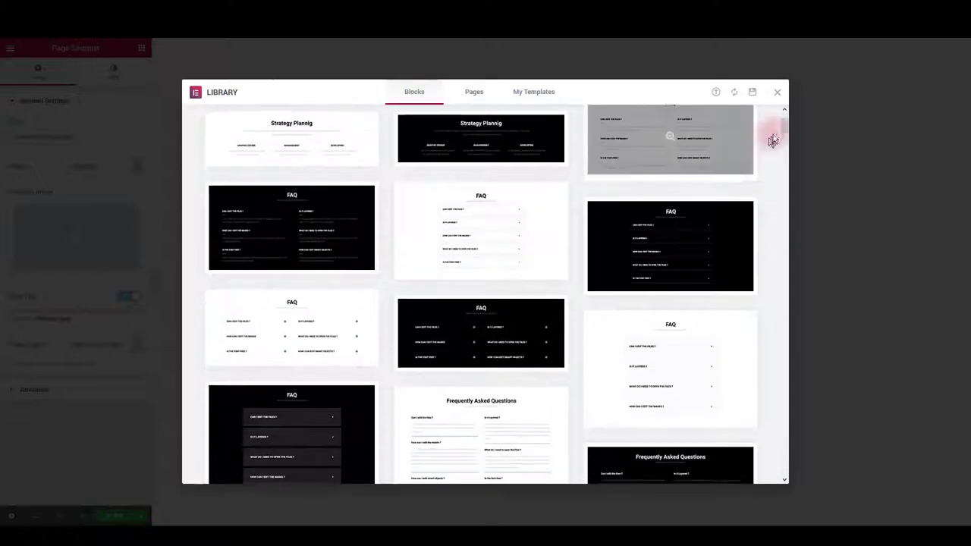
left_click_drag(784, 124, 784, 119)
left_click(537, 98)
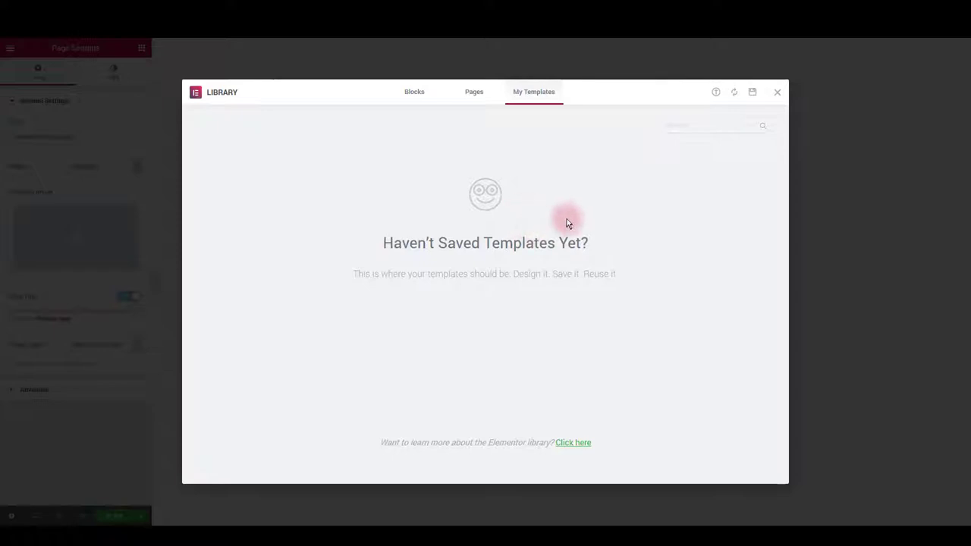
- Import mechanic-elementor-template-import.json into the template library and insert the template into the page
left_click(716, 94)
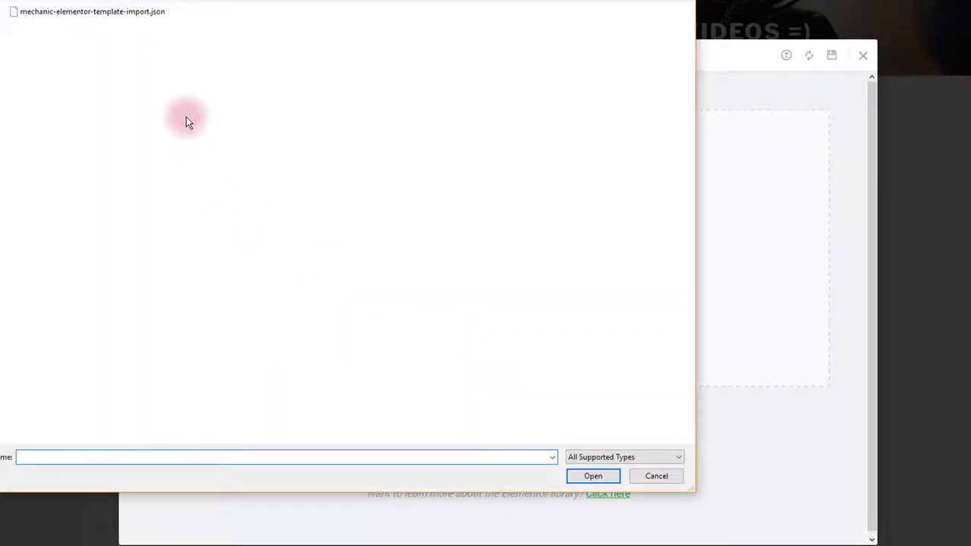
left_click(129, 19)
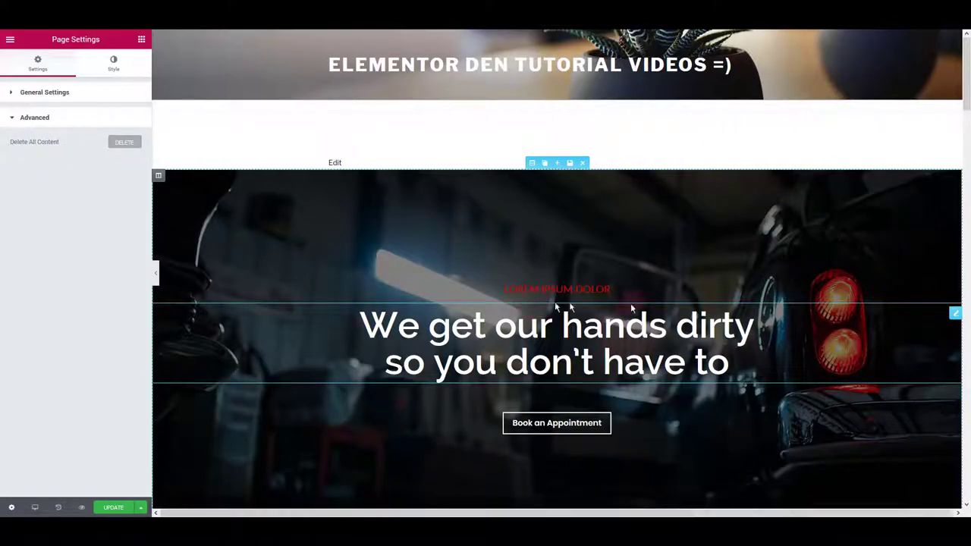
scroll(819, 349, "down", 3)
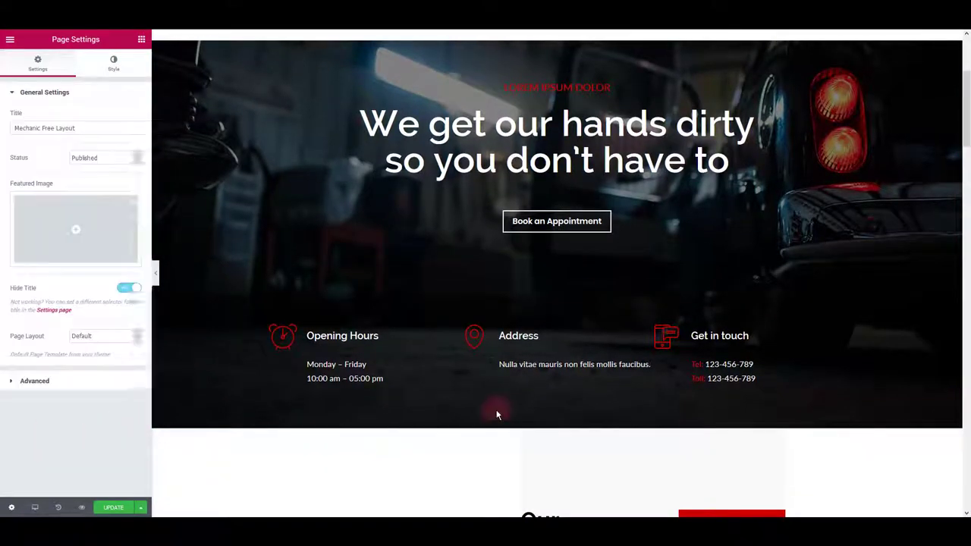
- Open the mechanic-elementor-template-CSS file from the template folder in Notepad++
left_click(497, 415)
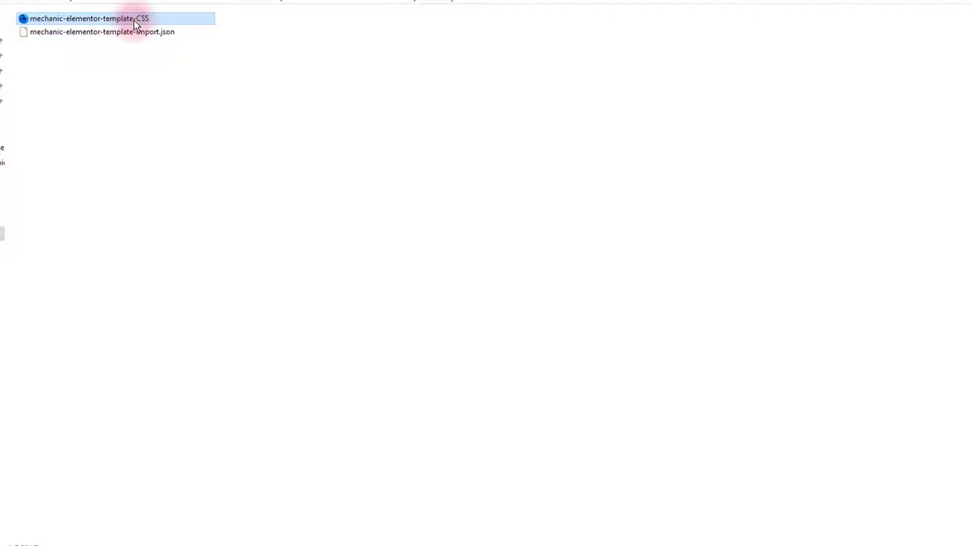
right_click(136, 23)
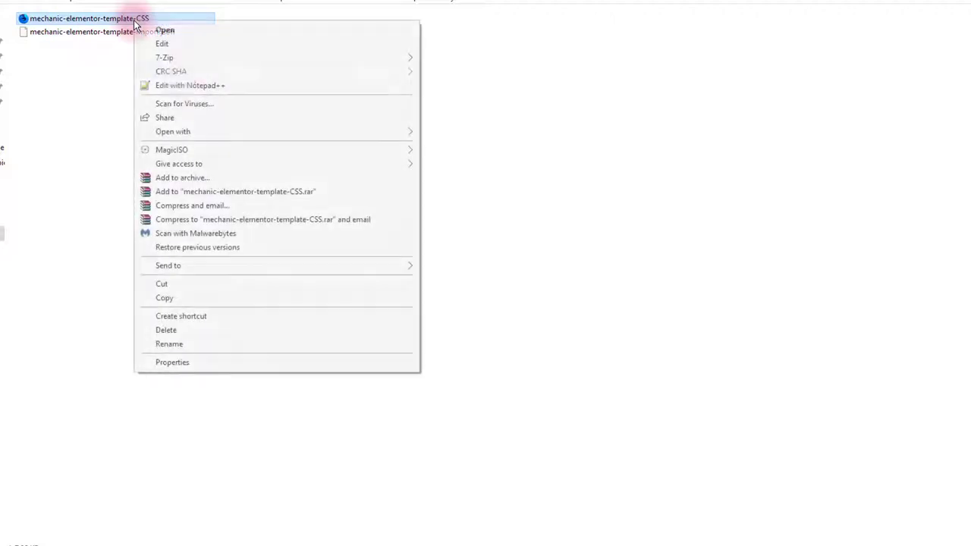
left_click(190, 83)
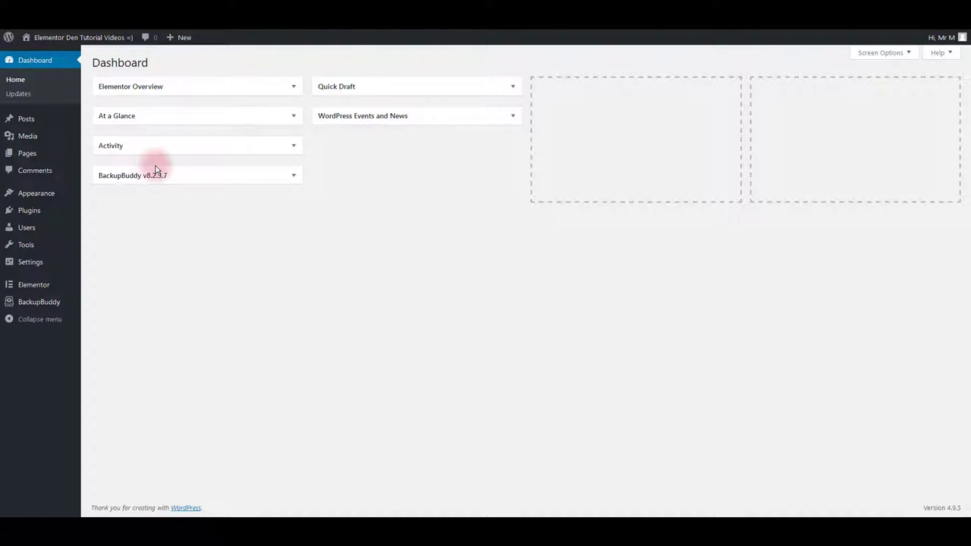
- Paste the template's CSS code into the site's Additional CSS in the WordPress customiser, publish it and check the page
mouse_move(65, 195)
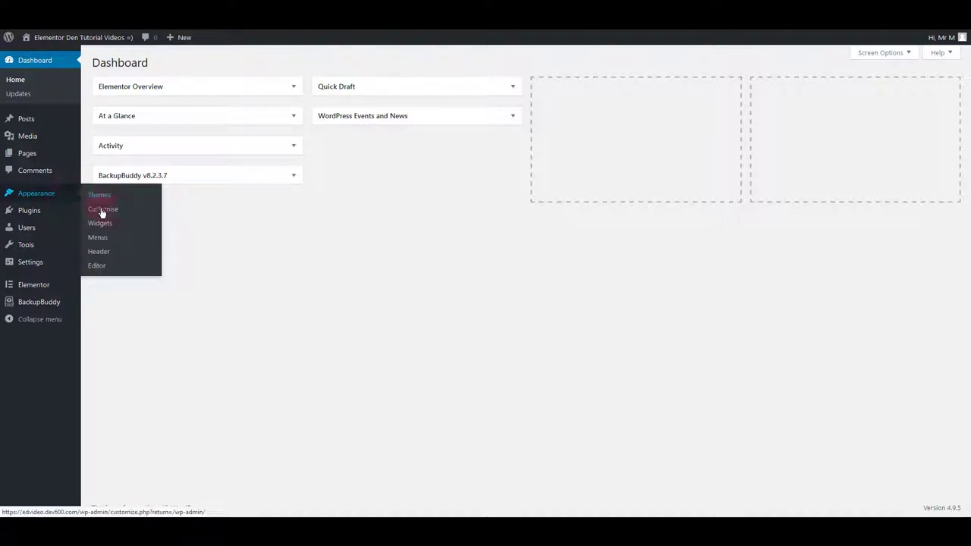
left_click(98, 209)
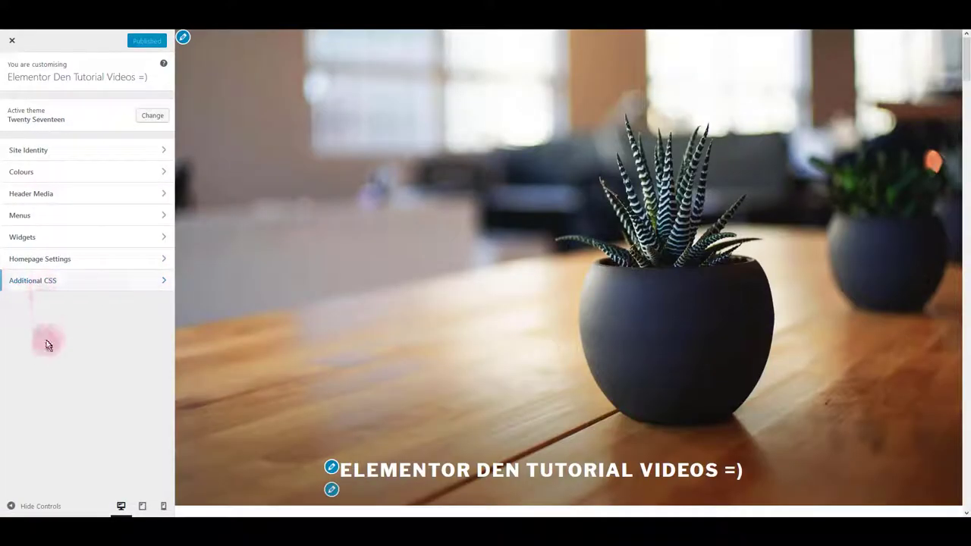
left_click(47, 291)
left_click(65, 329)
key("ctrl+v")
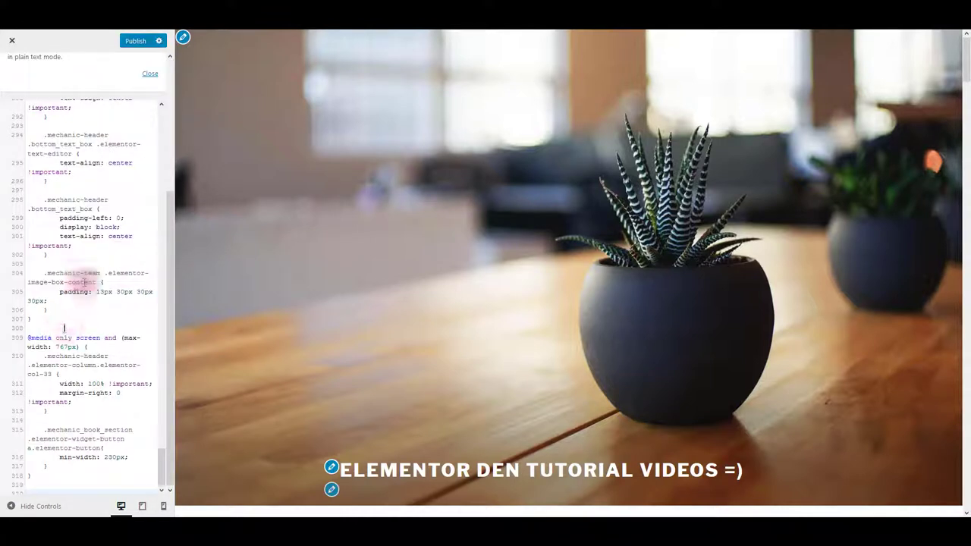
left_click(135, 47)
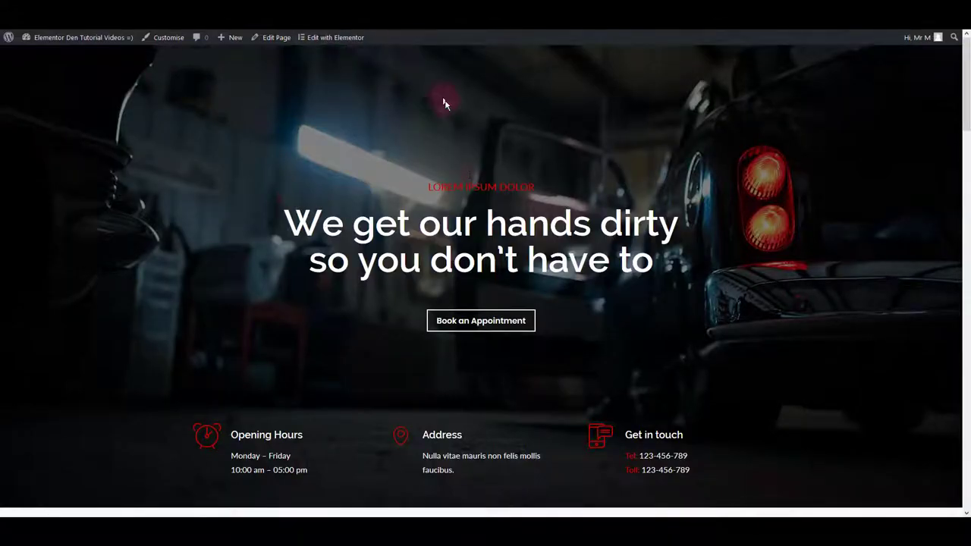
scroll(445, 105, "down", 12)
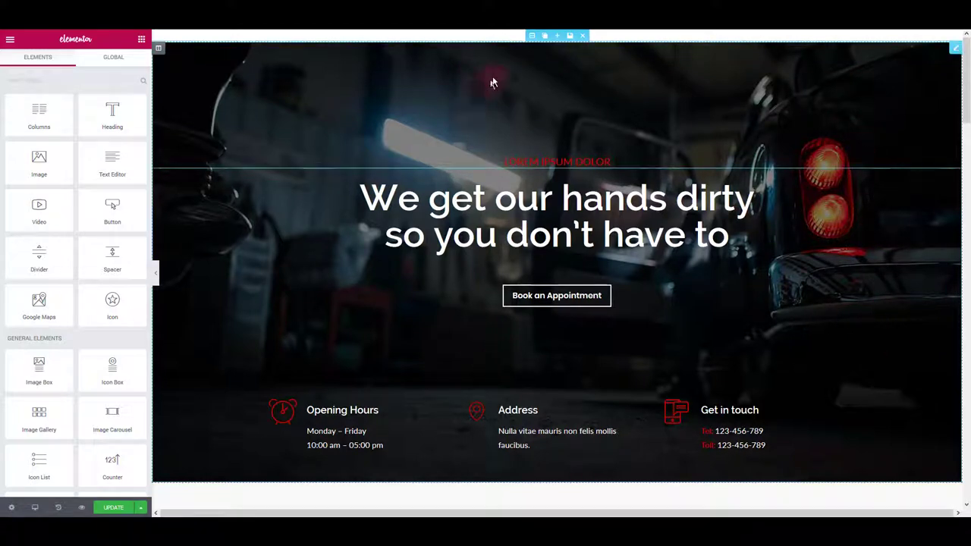
- Replace the hero section's background image with test-bg.jpg from the media library
left_click(528, 36)
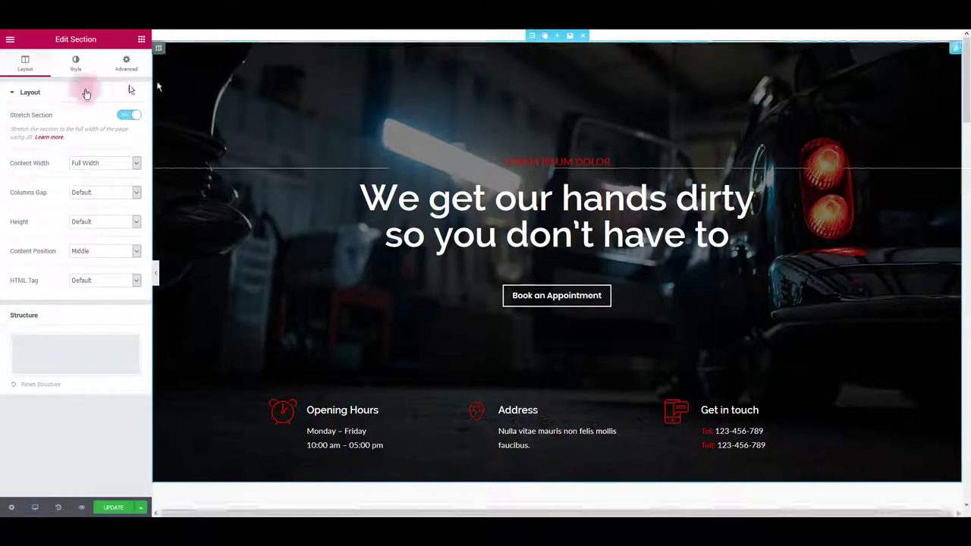
left_click(76, 64)
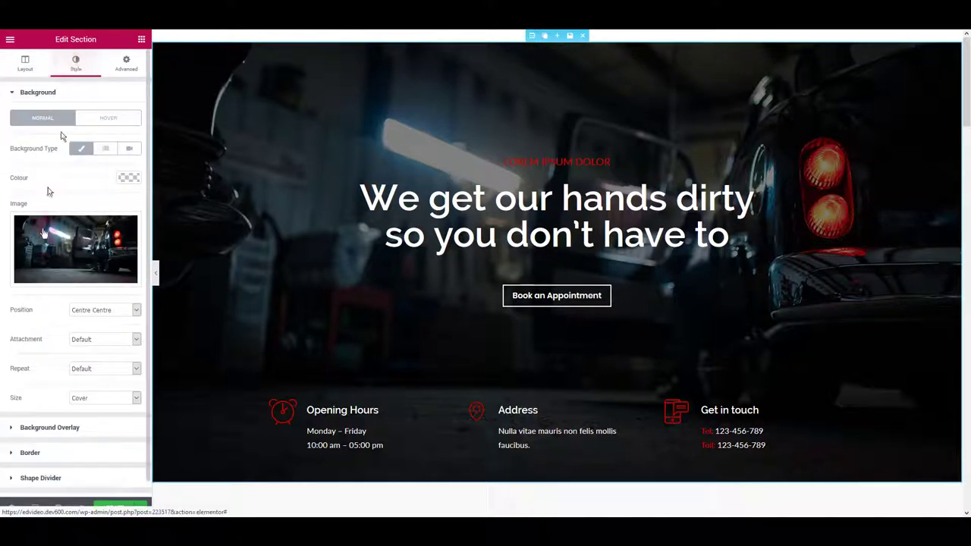
left_click(79, 247)
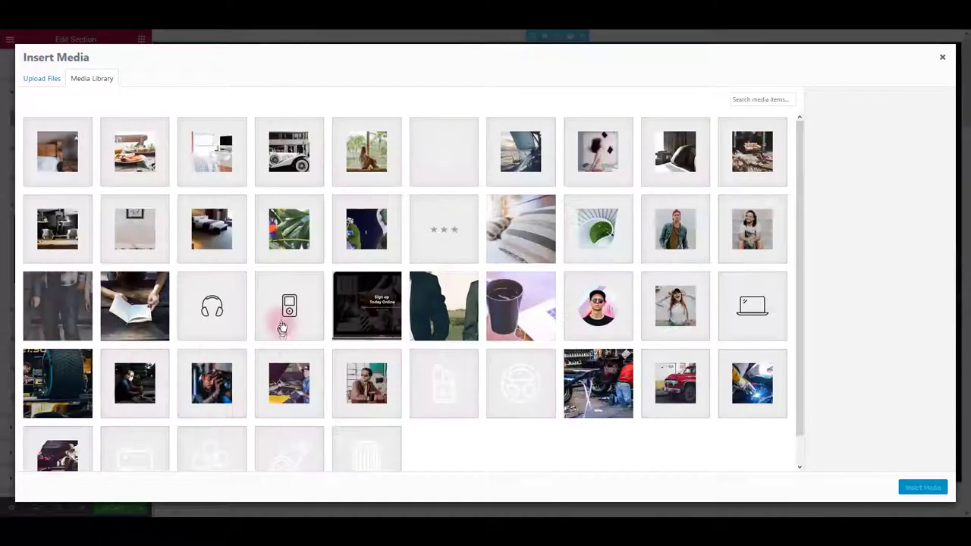
left_click(59, 381)
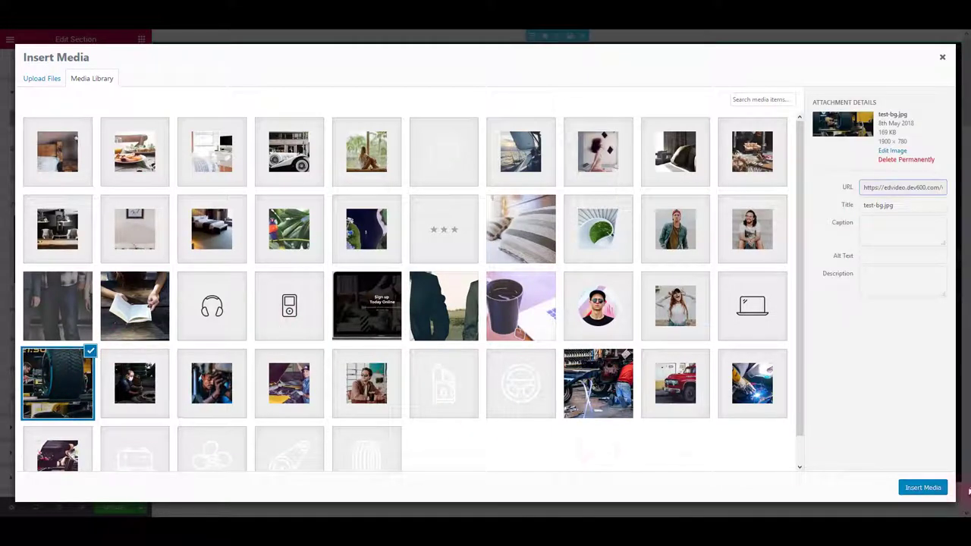
left_click(924, 489)
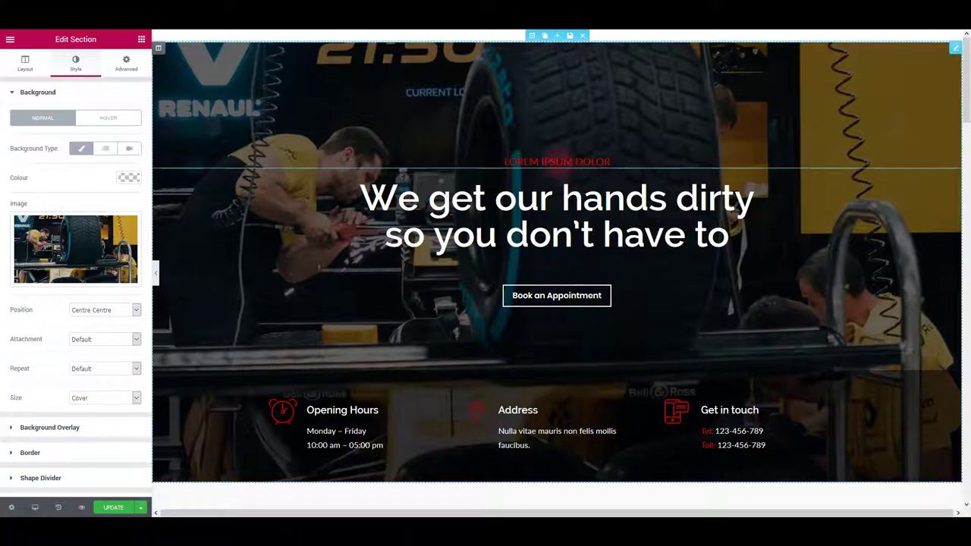
- Change the text colour of the hero's "Lorem ipsum dolor" heading to green
left_click(301, 121)
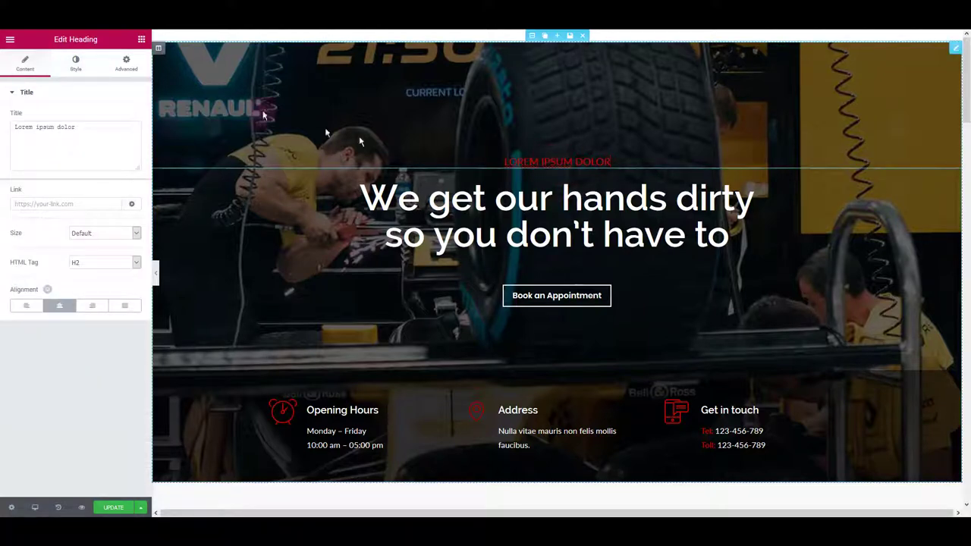
left_click(75, 65)
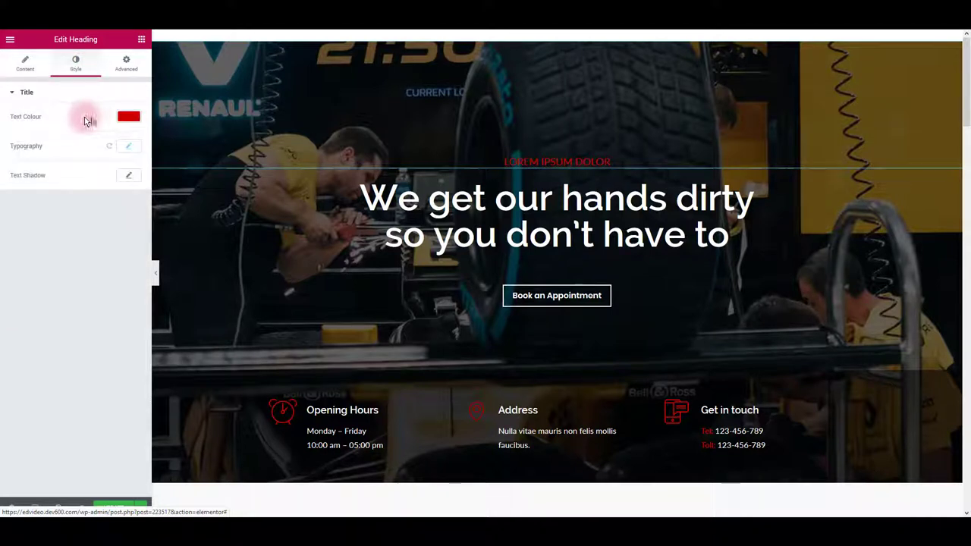
left_click(129, 117)
left_click(79, 237)
left_click(122, 281)
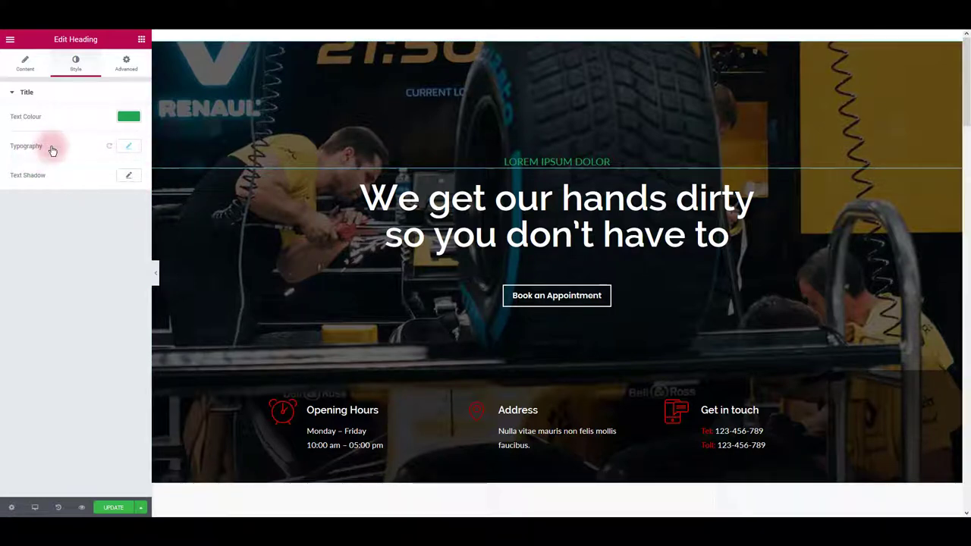
- Set the "Lorem ipsum dolor" heading's typography to size 50, weight 700 and line height 0.7
left_click(130, 149)
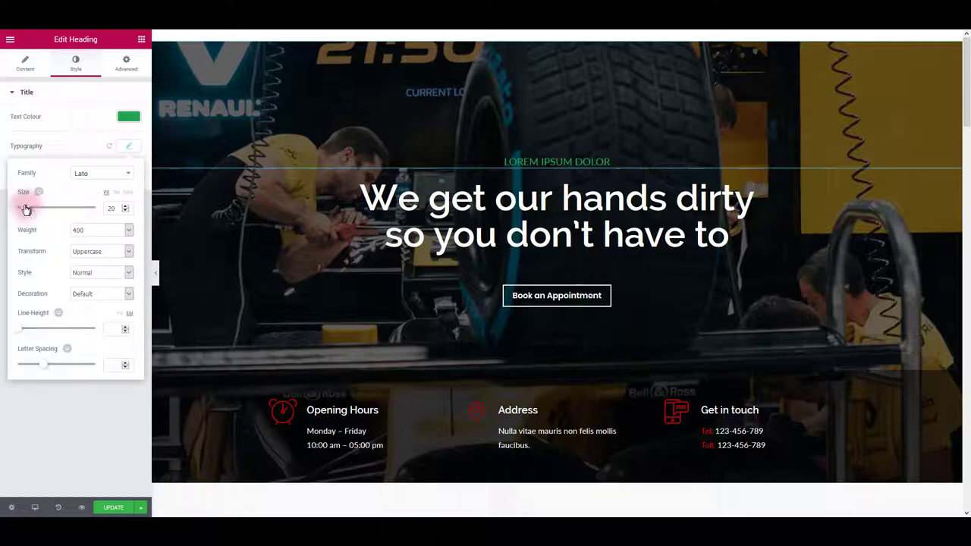
left_click_drag(28, 209, 42, 207)
left_click(99, 230)
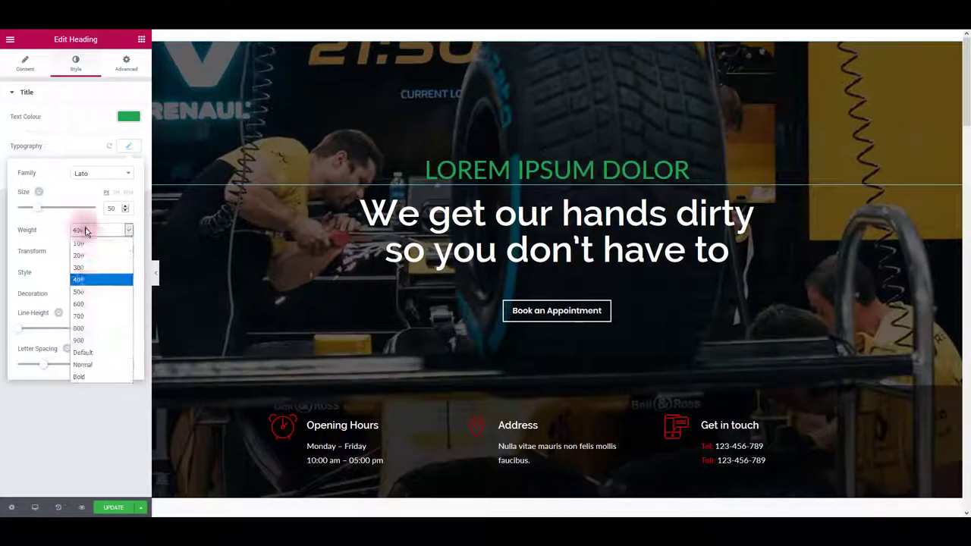
left_click(102, 315)
left_click_drag(45, 328, 22, 329)
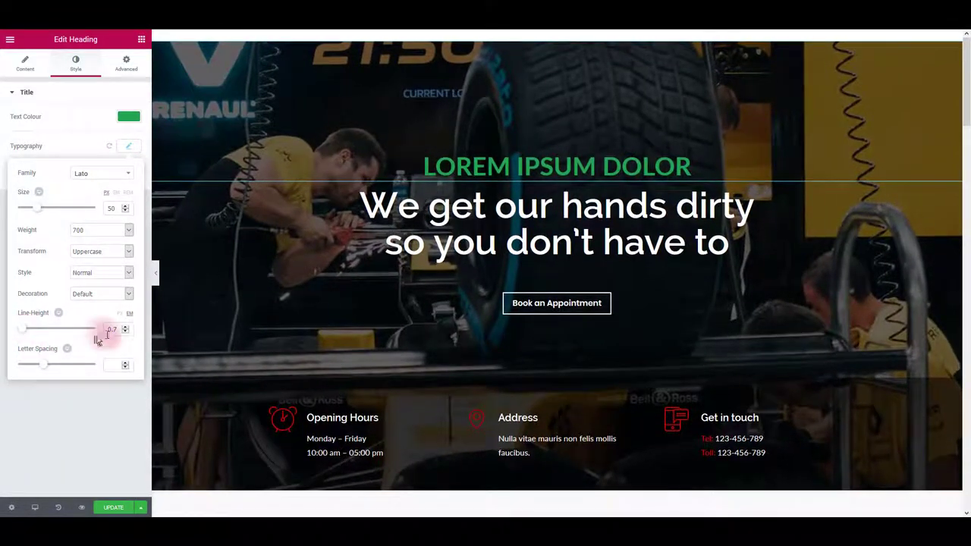
- Set the hover background colour of the "Book an Appointment" button to green
left_click(607, 307)
left_click(68, 74)
left_click(65, 173)
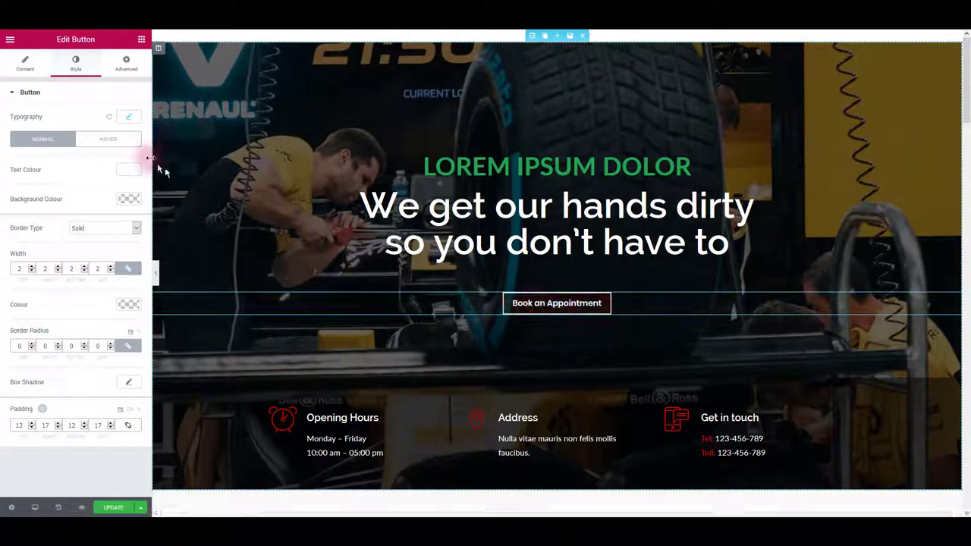
left_click(110, 139)
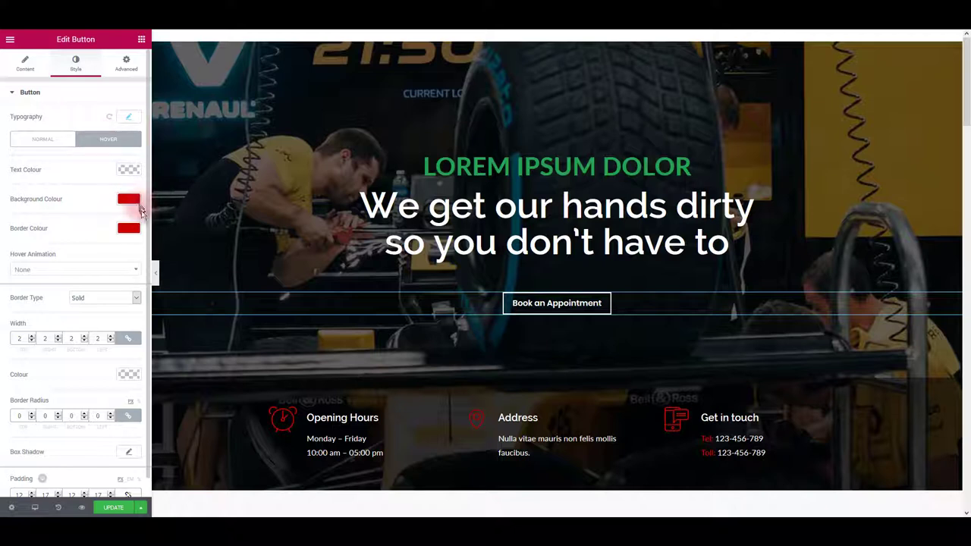
left_click(129, 199)
left_click(79, 318)
left_click(95, 386)
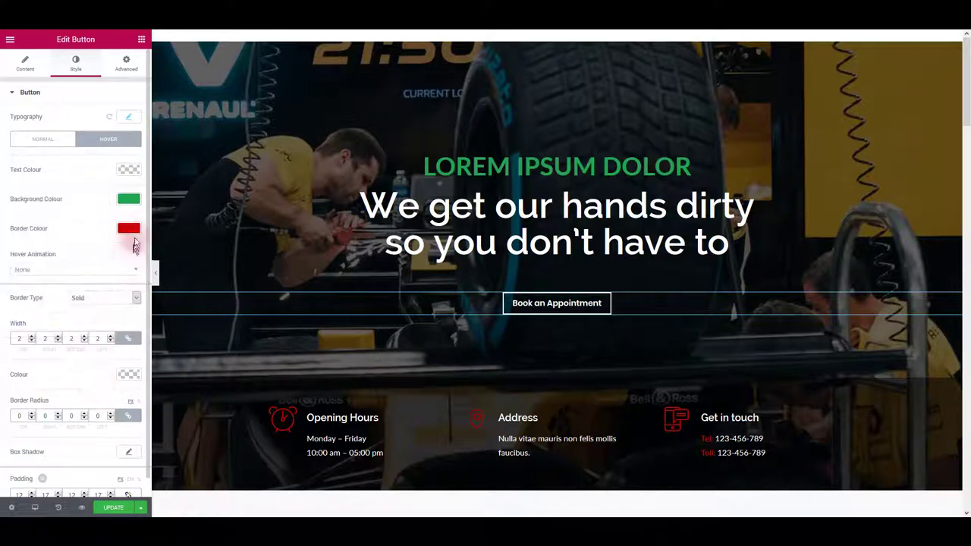
- Set the hover border colour of the "Book an Appointment" button to green
left_click(124, 230)
left_click(79, 347)
left_click(83, 373)
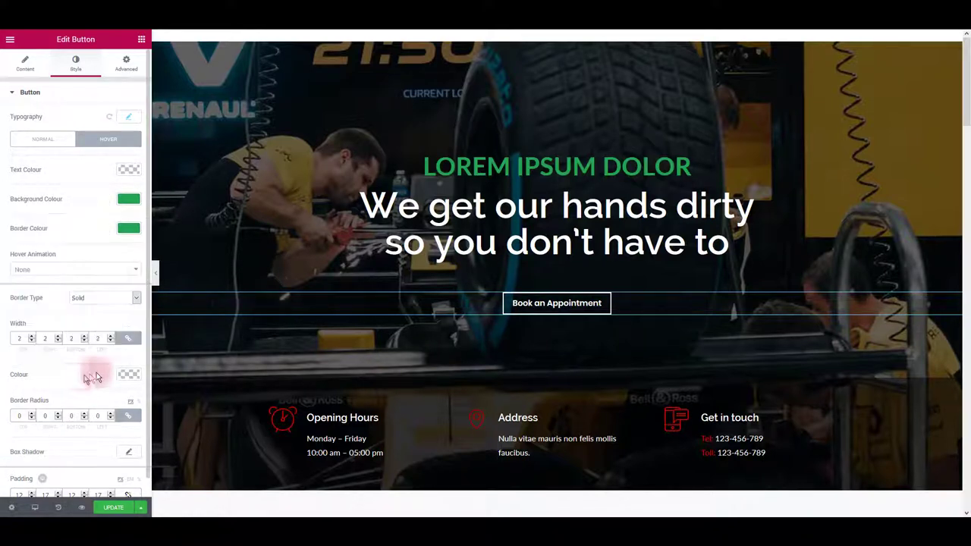
- Open the image settings of the Opening Hours, Address and Get in touch icons in turn
scroll(552, 310, "down", 2)
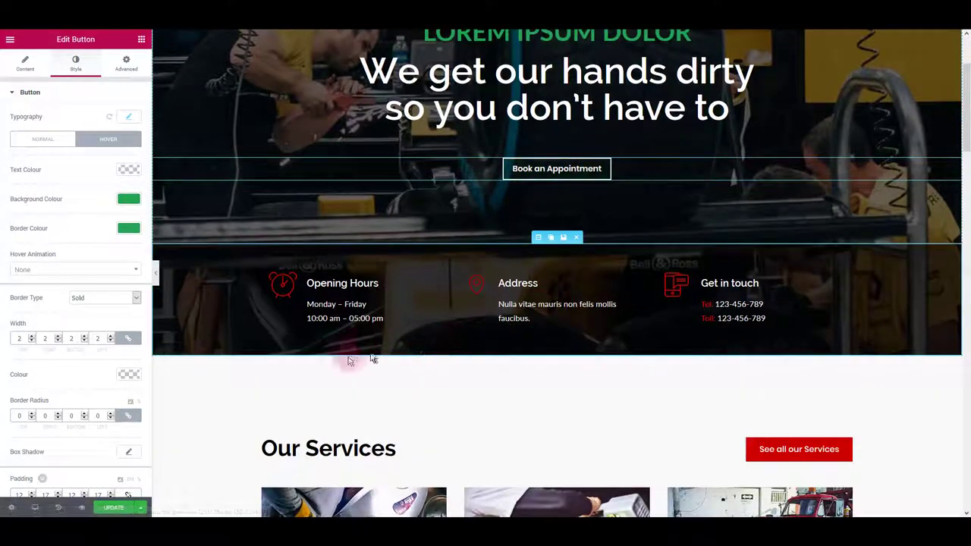
left_click(282, 287)
left_click(475, 283)
left_click(683, 292)
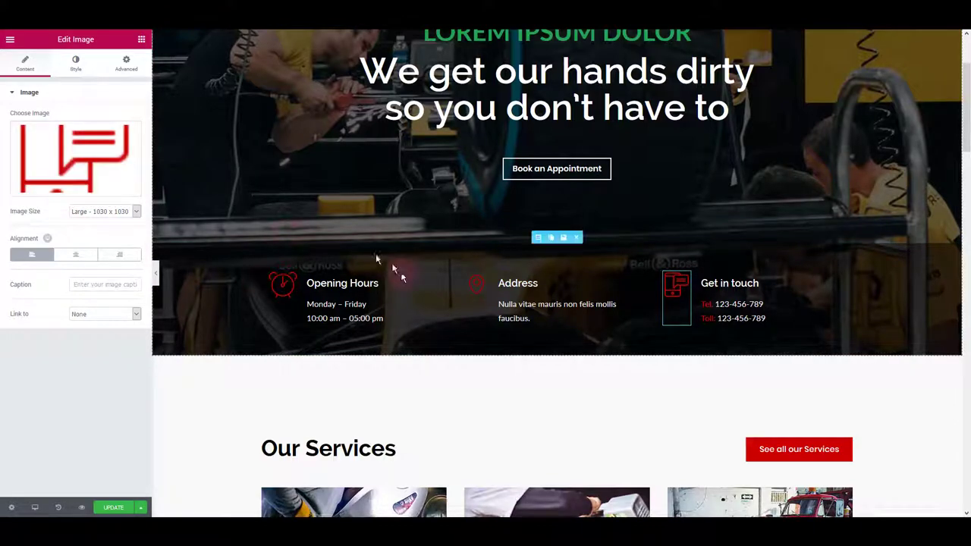
- Change the background colour of the Head Gaskets icon in the "We also Specializes in..." section to green
scroll(426, 264, "down", 10)
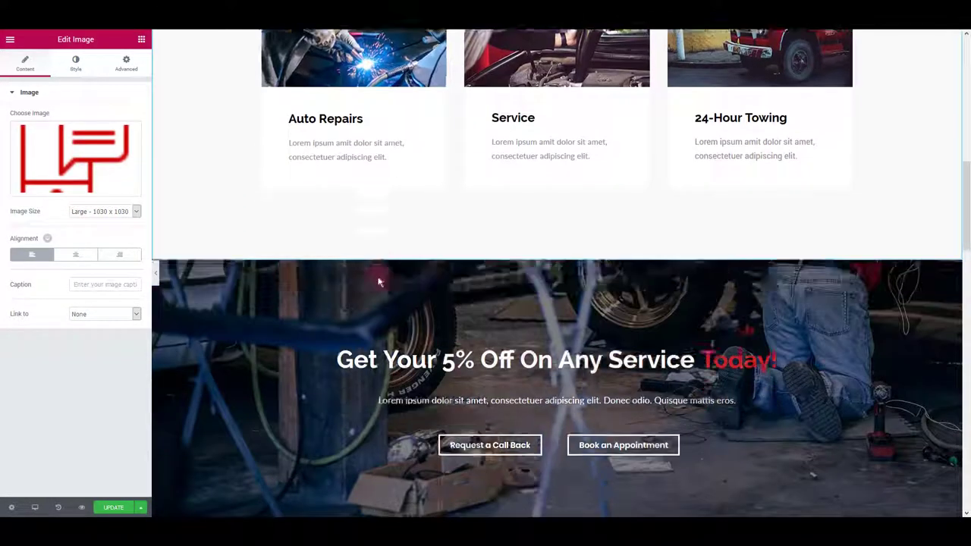
scroll(365, 278, "down", 3)
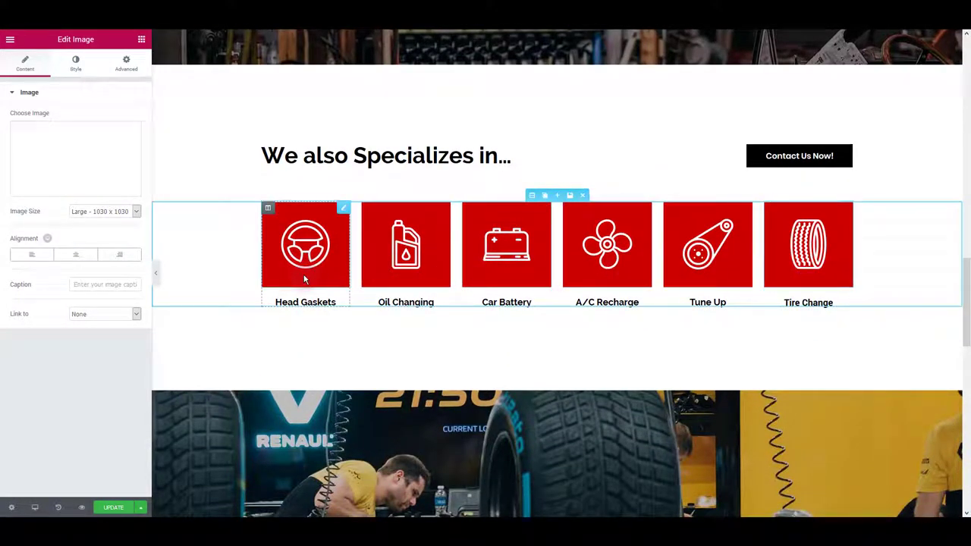
left_click(120, 74)
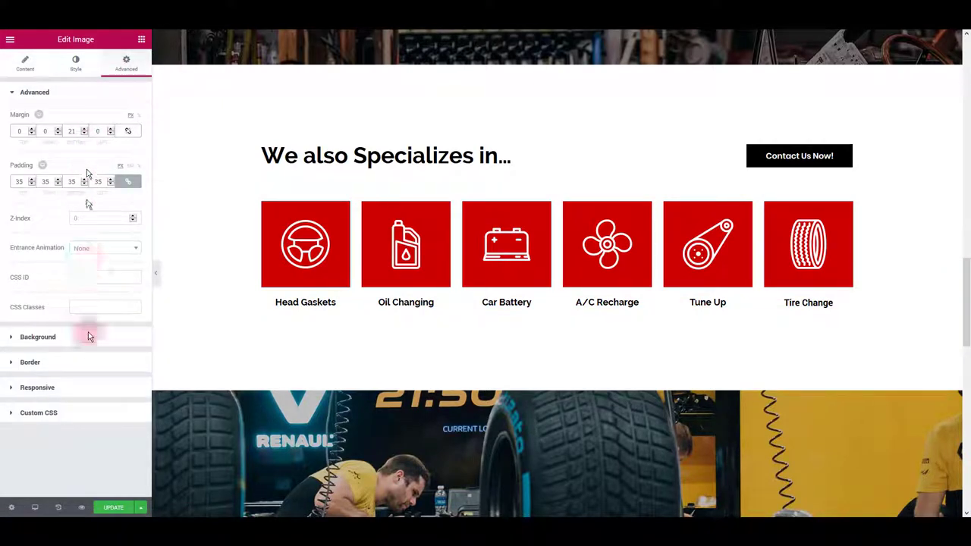
left_click(41, 336)
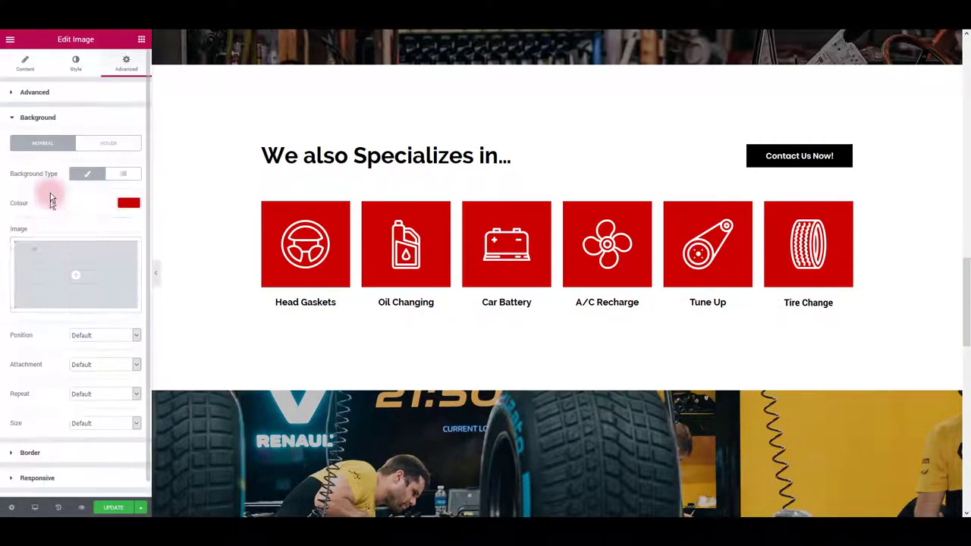
left_click(128, 202)
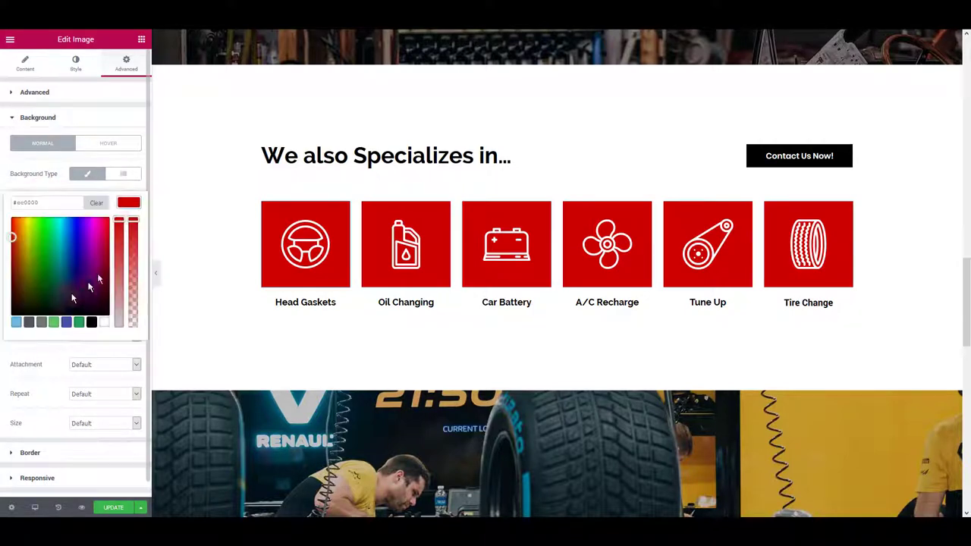
left_click(79, 322)
- Change the background colour of the Oil Changing icon to blue
left_click(403, 288)
left_click(124, 65)
left_click(34, 363)
left_click(39, 340)
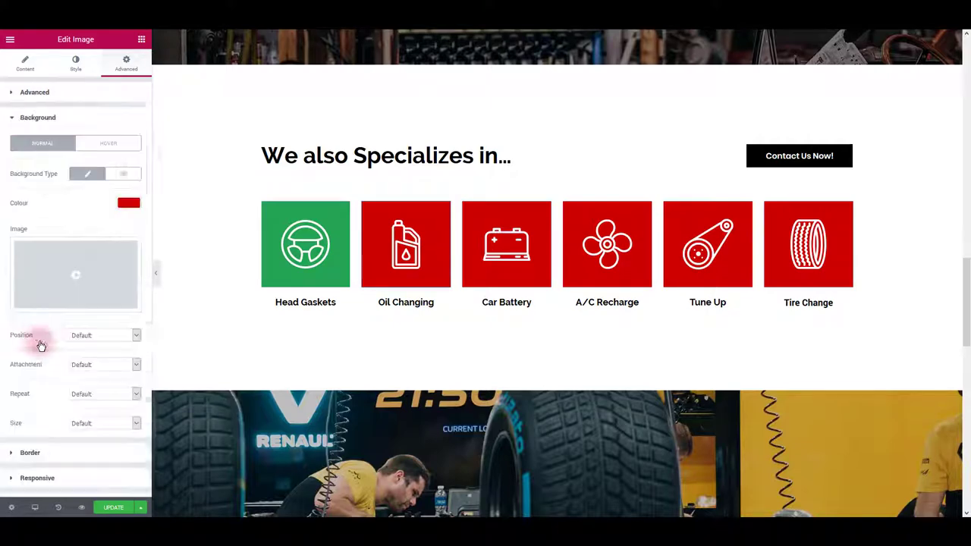
left_click(128, 203)
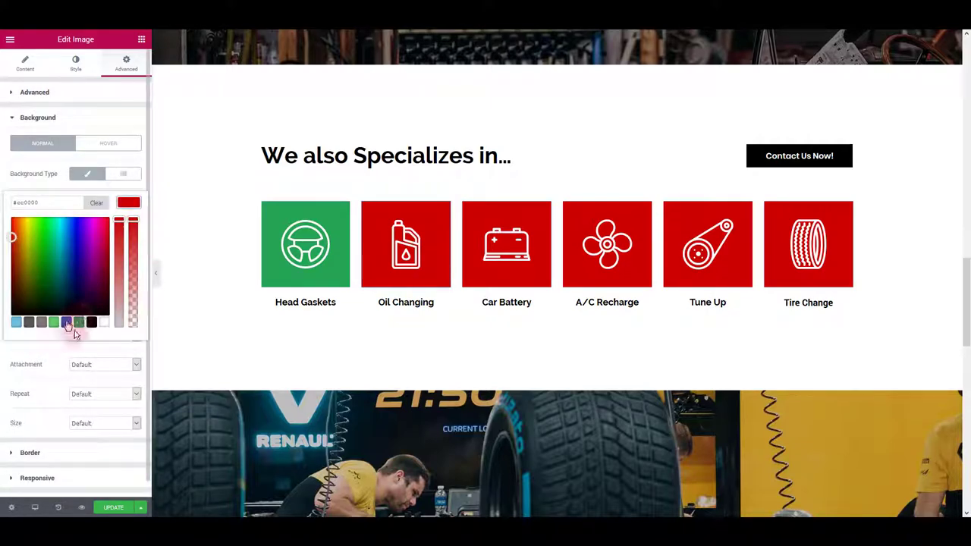
left_click(66, 322)
left_click(296, 355)
- Review the content, style and advanced settings available for the selected service icon image
scroll(296, 354, "up", 3)
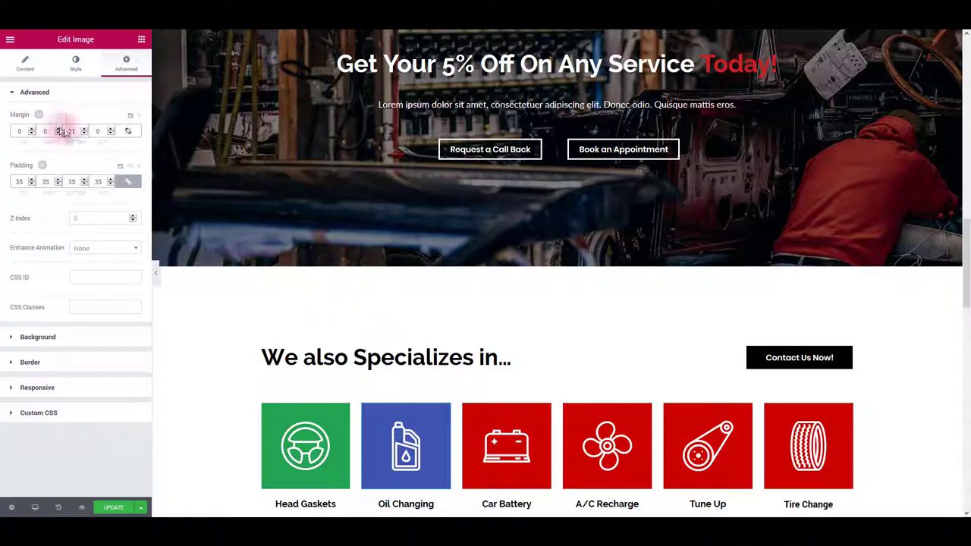
left_click(23, 68)
left_click(75, 64)
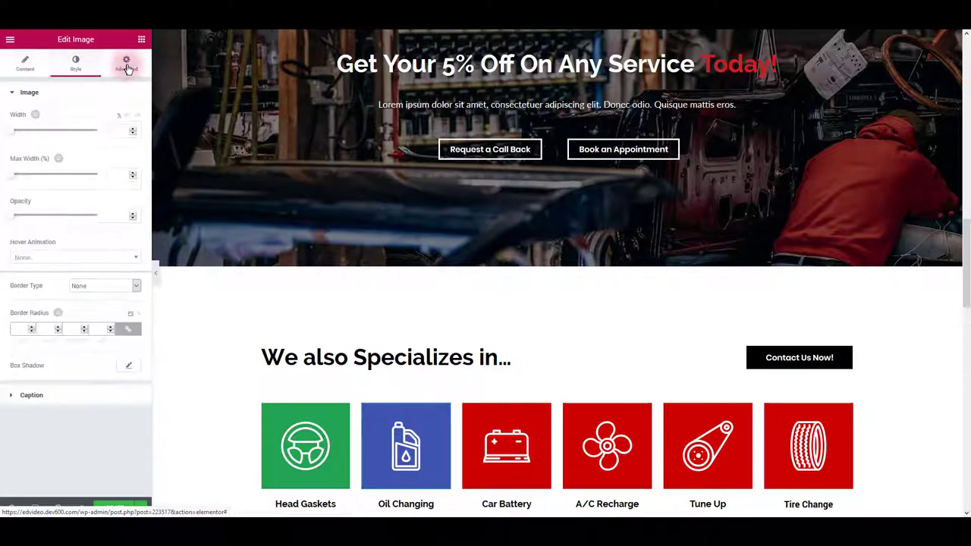
left_click(127, 65)
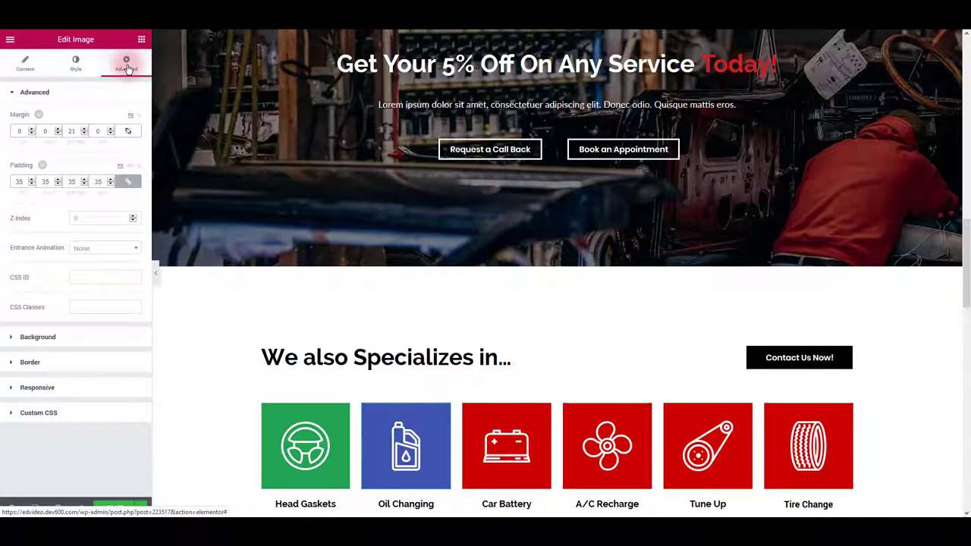
scroll(370, 364, "up", 1)
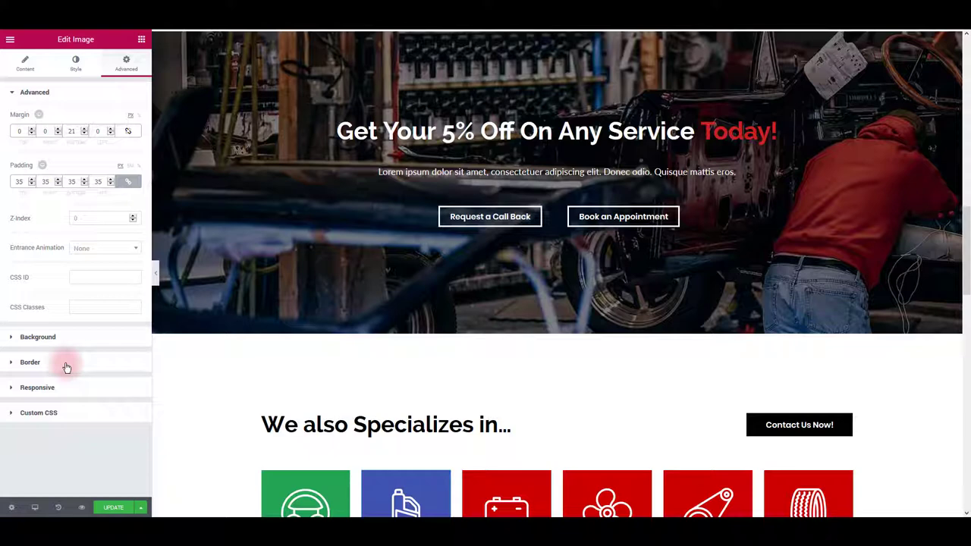
scroll(297, 378, "down", 3)
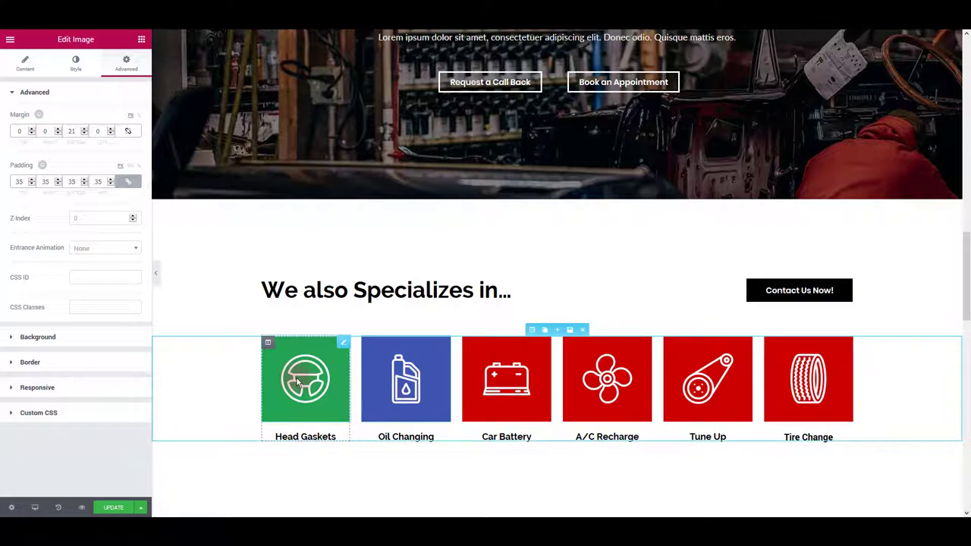